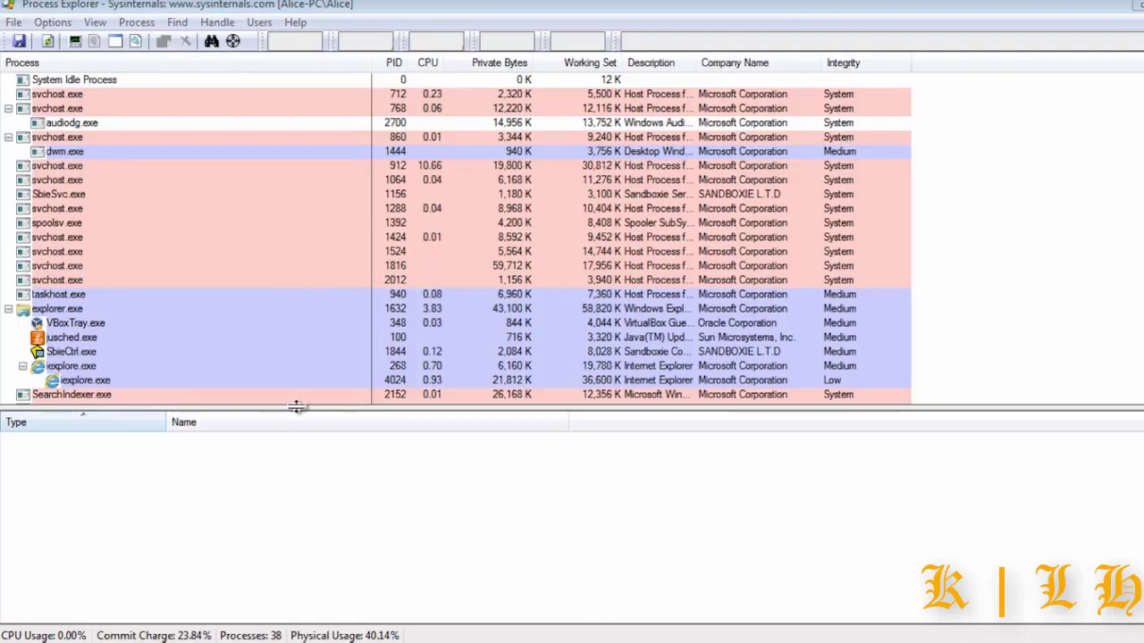
Step: Enlarge the lower pane, select explorer.exe and list its loaded DLLs with ASLR status
drag(299, 407, 300, 382)
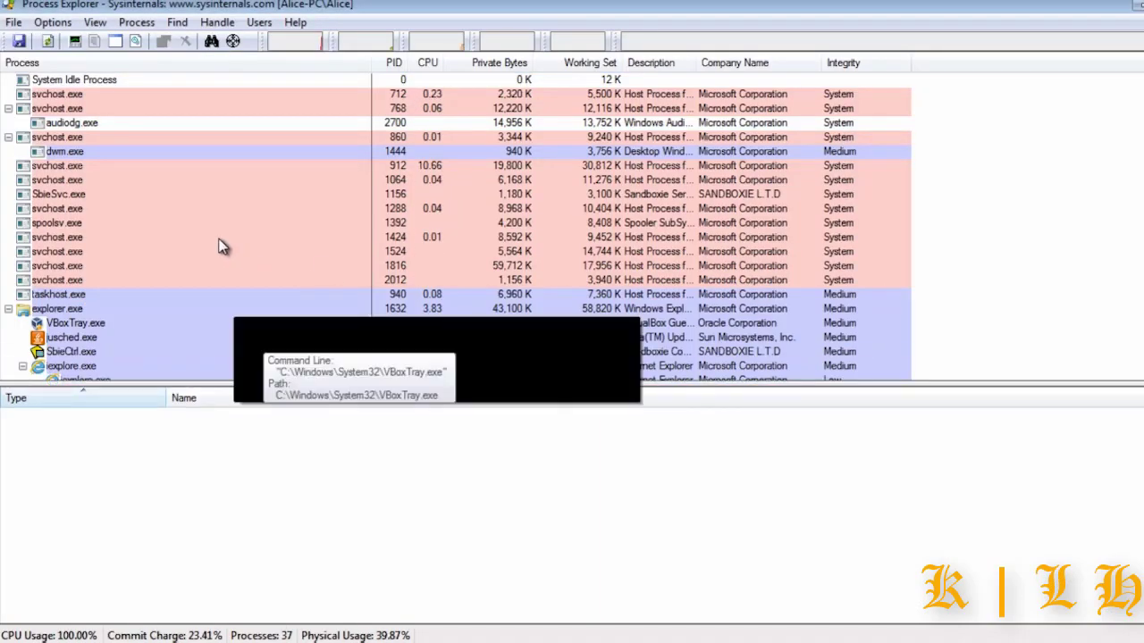
scroll(222, 248, down, 1)
scroll(116, 282, down, 3)
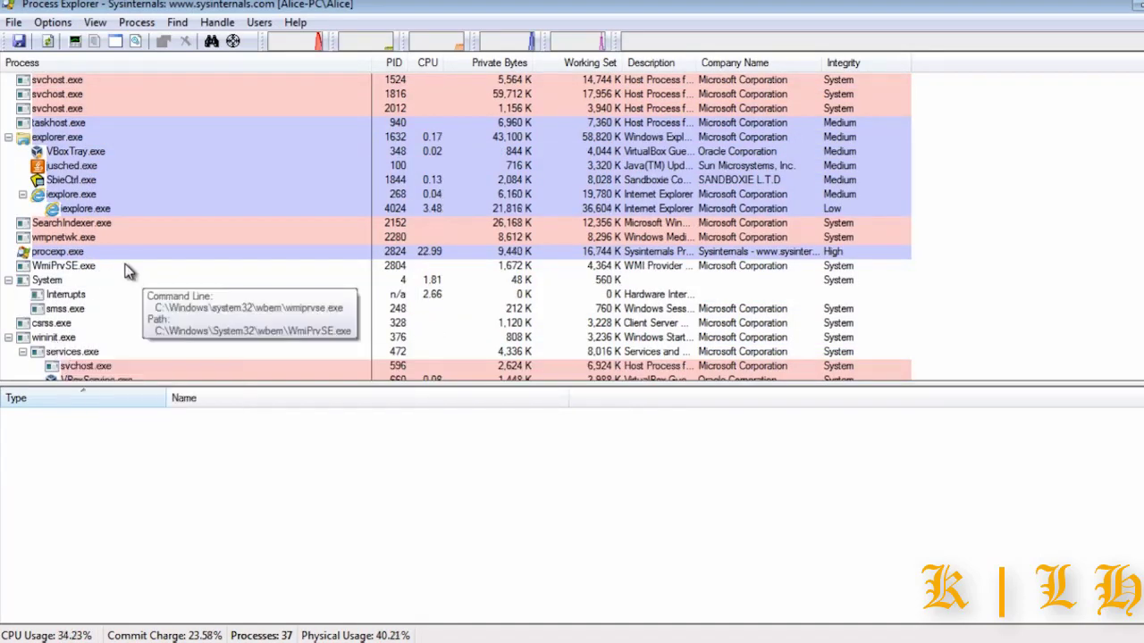
scroll(128, 268, down, 2)
scroll(86, 152, up, 2)
click(78, 139)
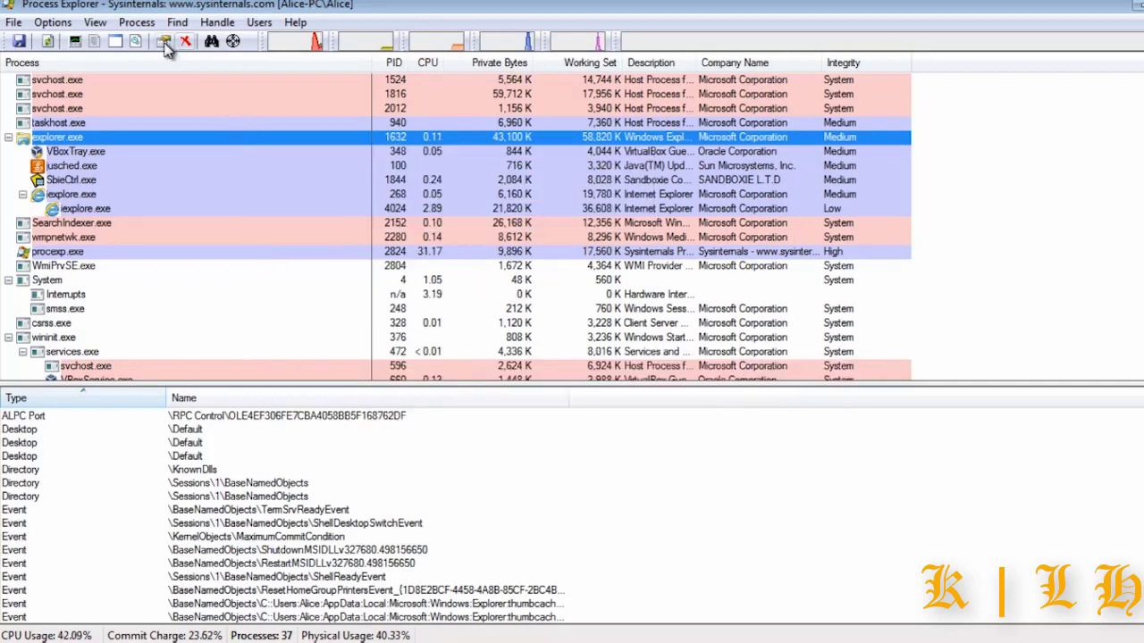
click(137, 42)
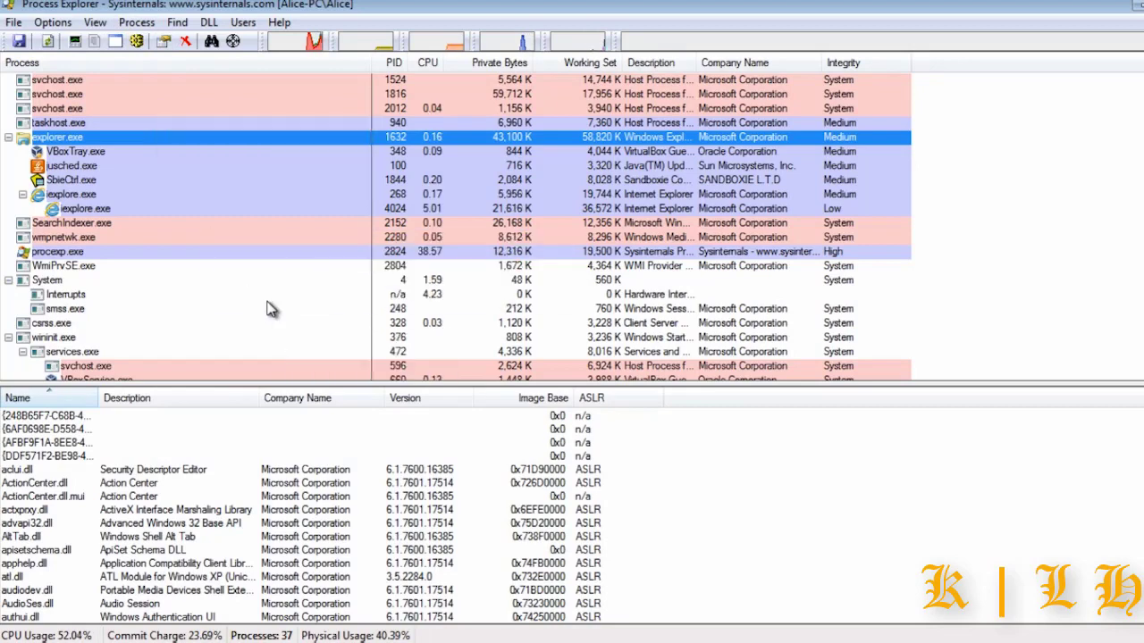
Step: Inspect the drivers loaded by the System process, then reselect explorer.exe
click(50, 282)
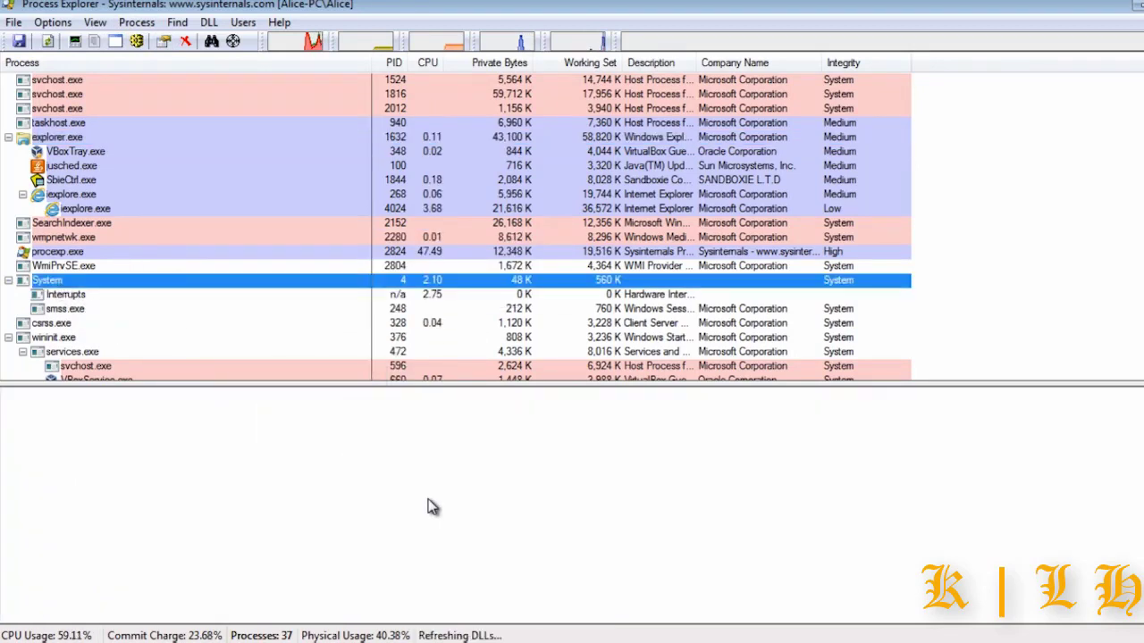
click(411, 541)
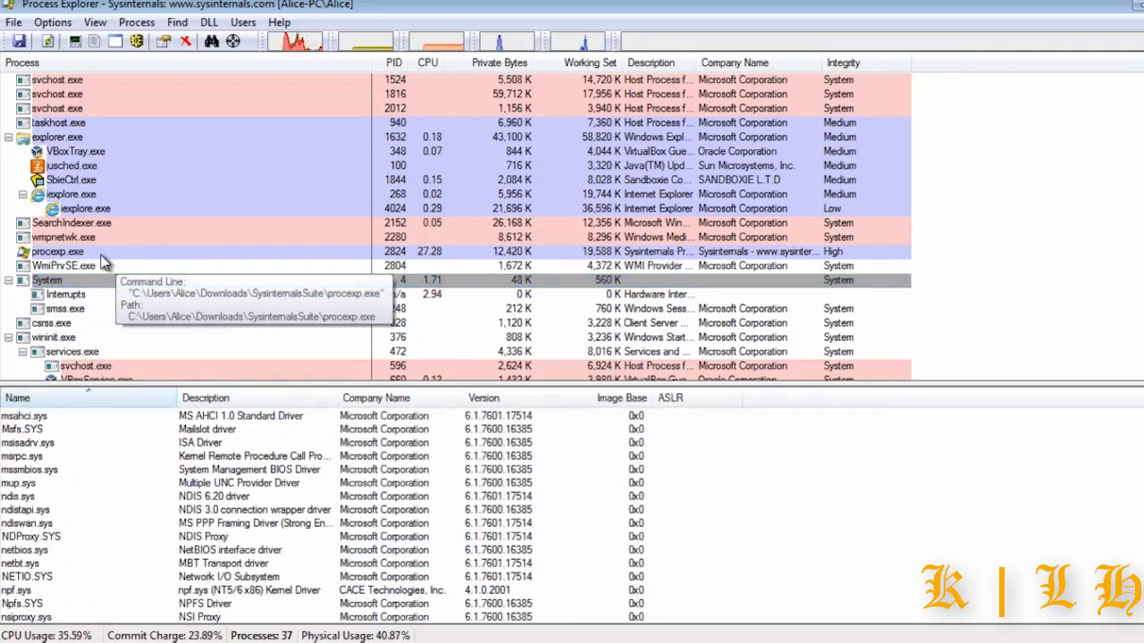
click(75, 137)
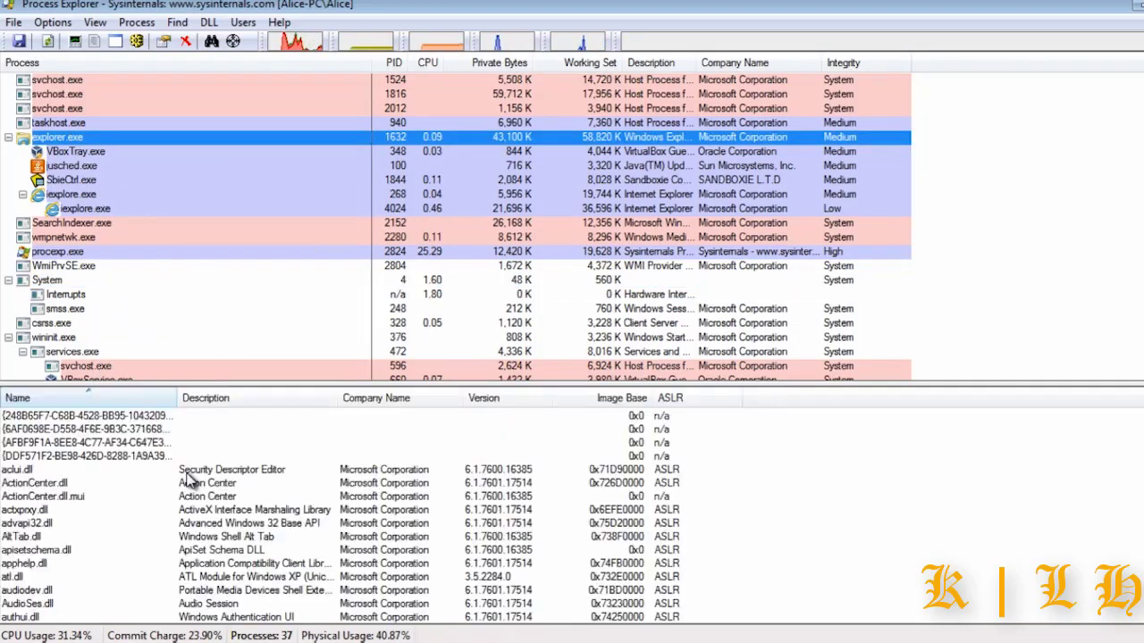
Step: Jump through explorer.exe's DLL list to NaturalLanguage6.dll, thumbcache.dll and finally ntdll.dll
click(108, 499)
key(n)
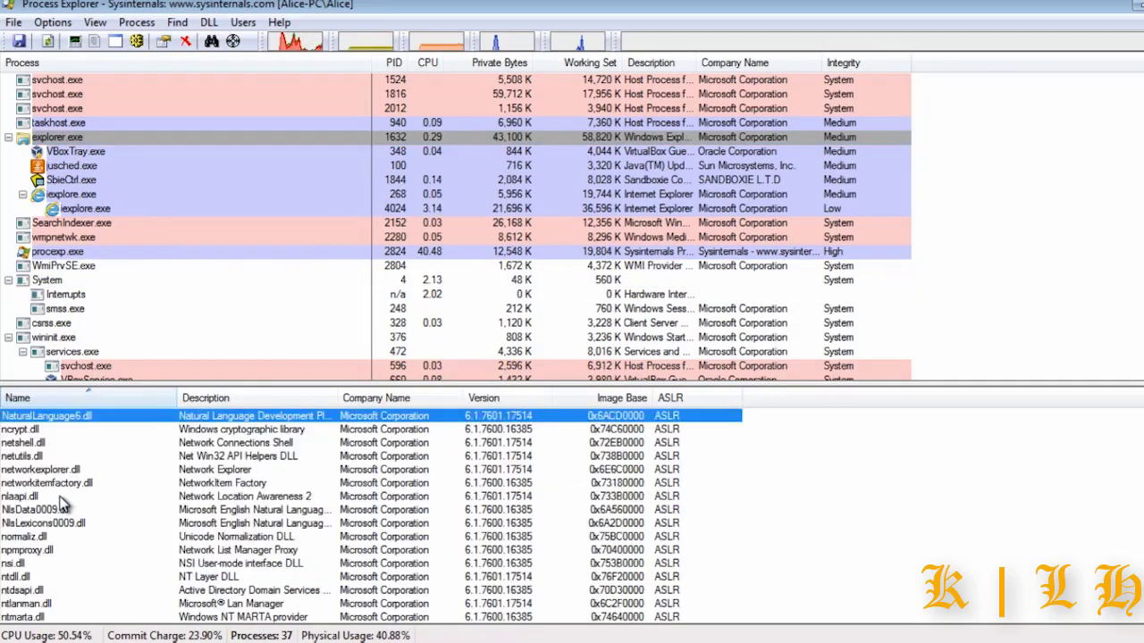
key(t)
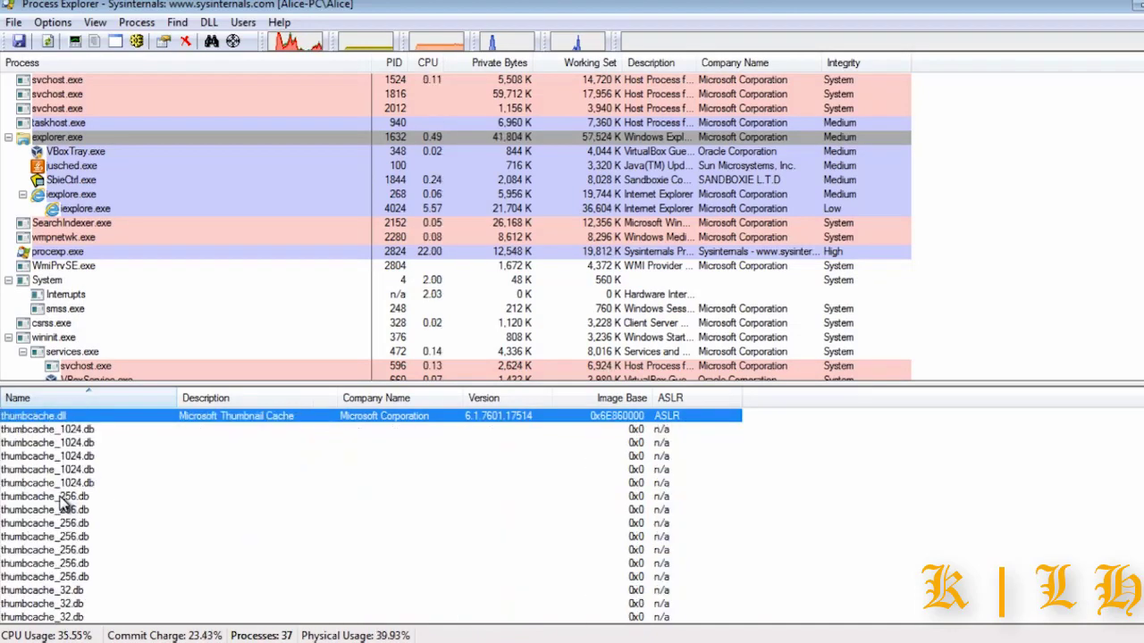
key(n)
key(t)
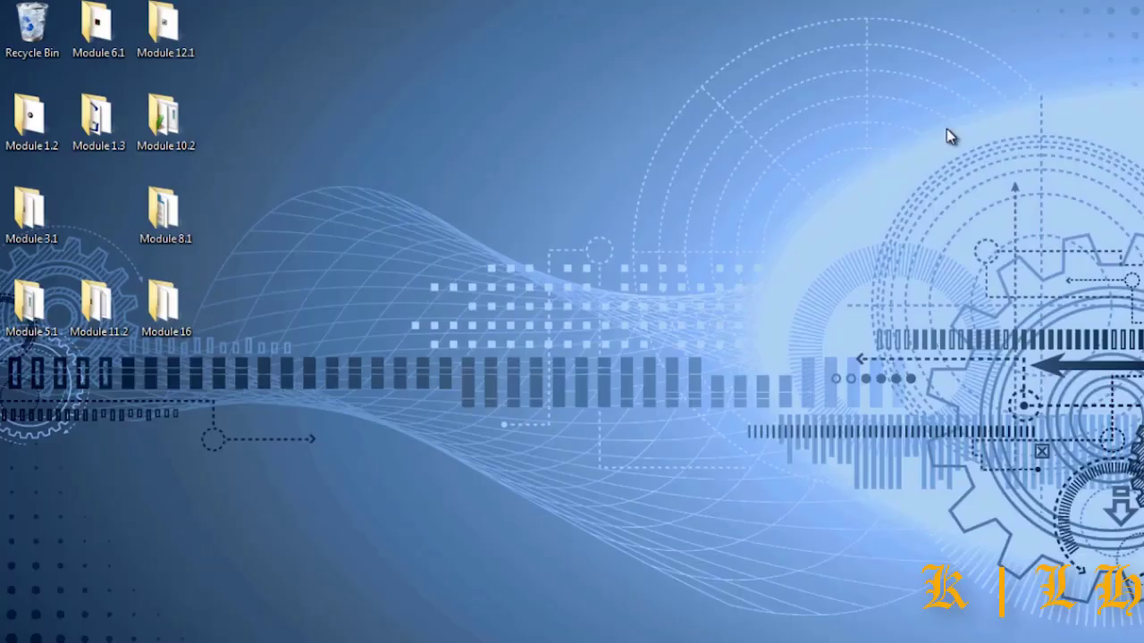
Step: From Computer > Properties, go to Advanced system settings and open Performance Settings
key(super)
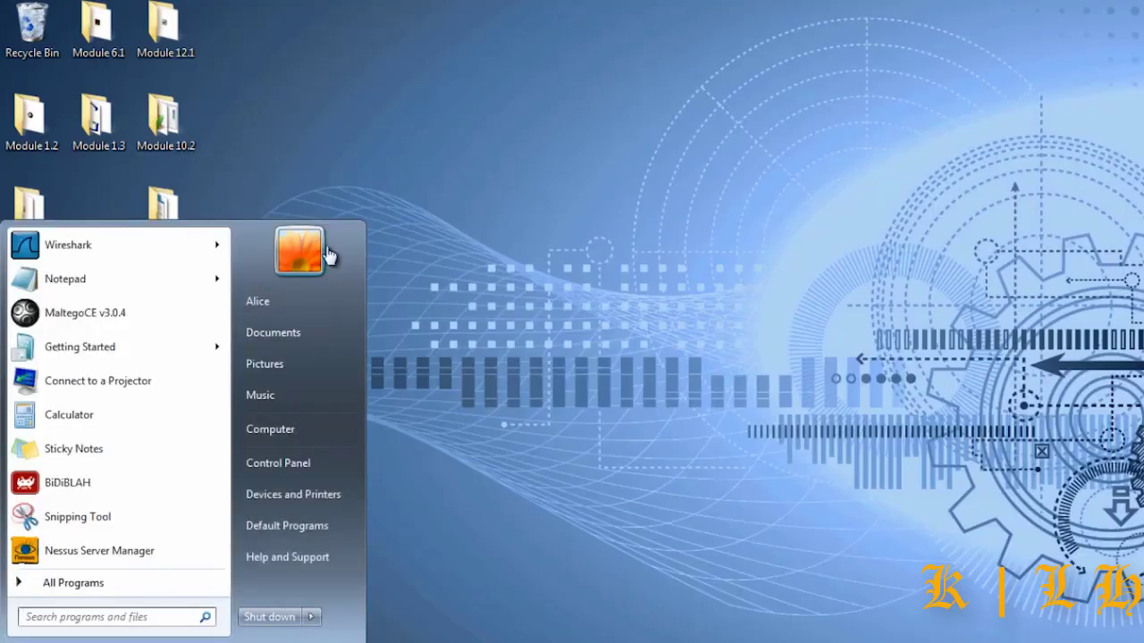
right_click(302, 432)
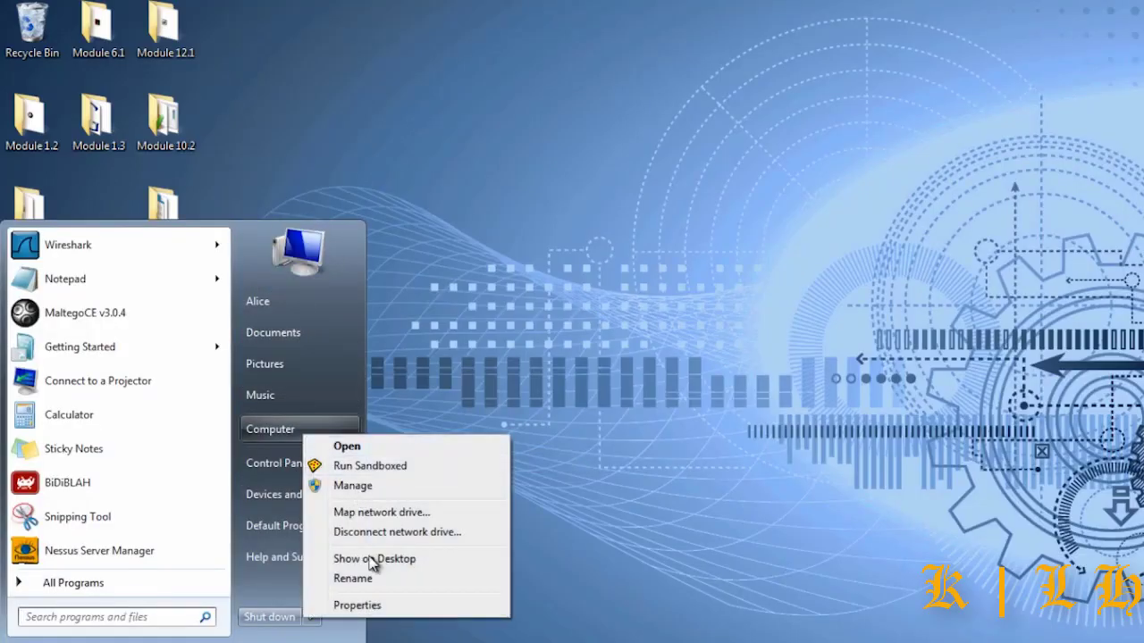
click(373, 606)
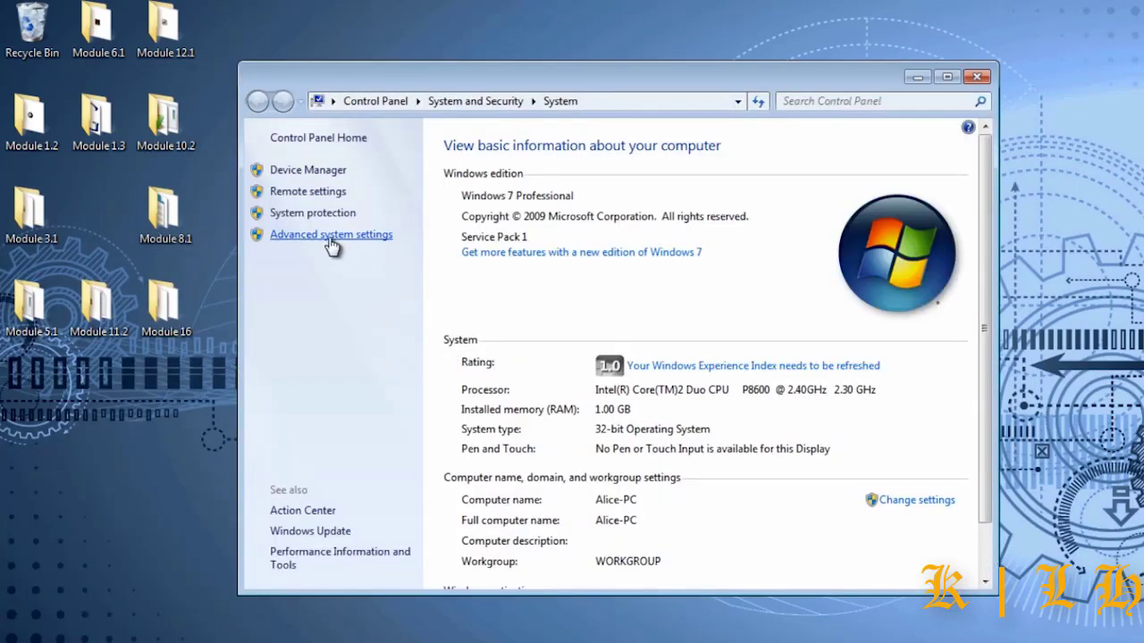
click(331, 236)
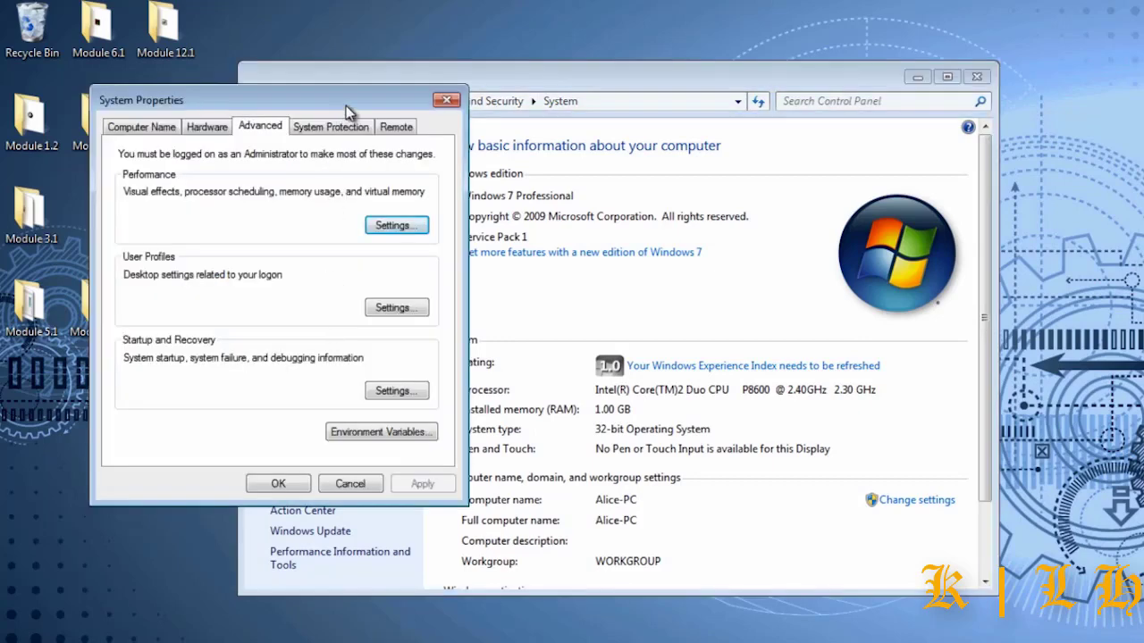
drag(346, 106, 360, 98)
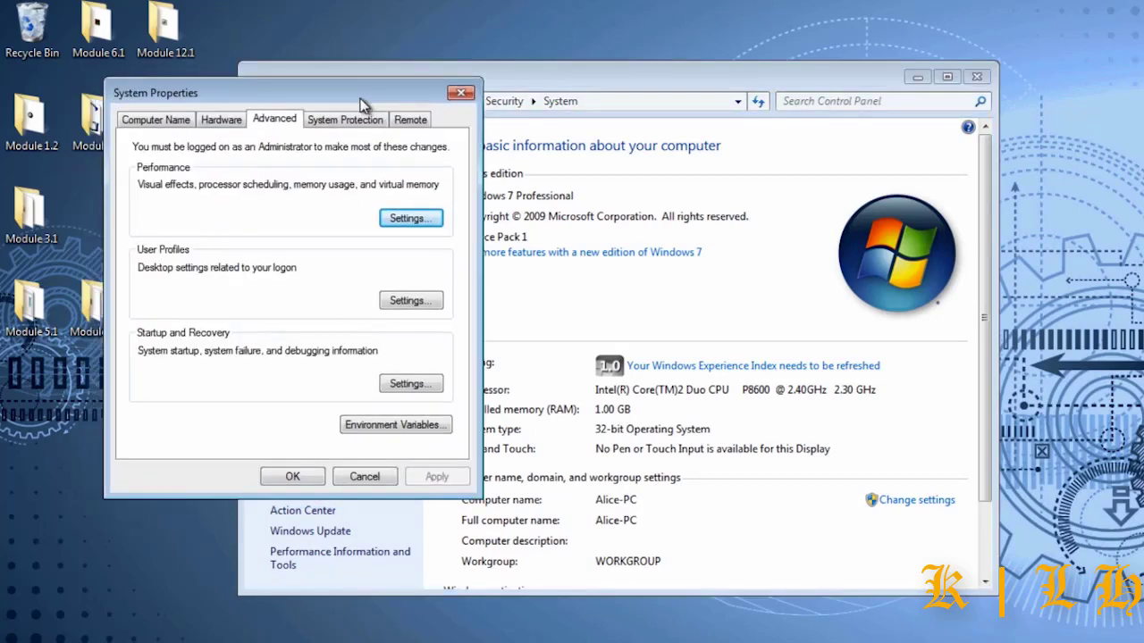
click(411, 218)
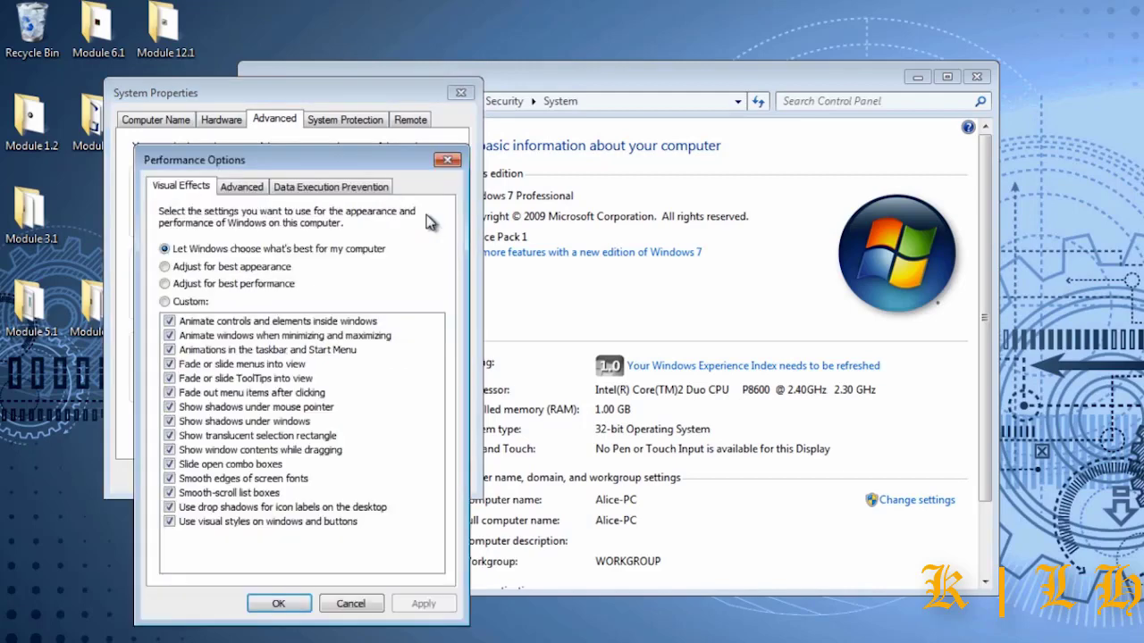
Step: On the Data Execution Prevention tab, turn on DEP for all programs and services except selected ones
click(370, 186)
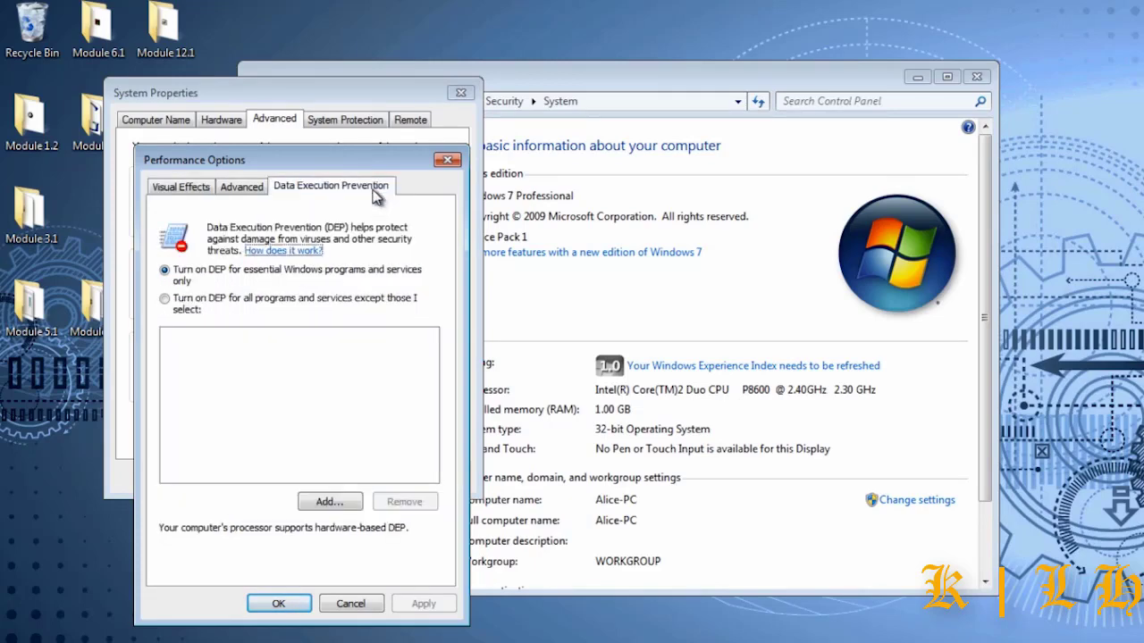
drag(390, 168, 569, 89)
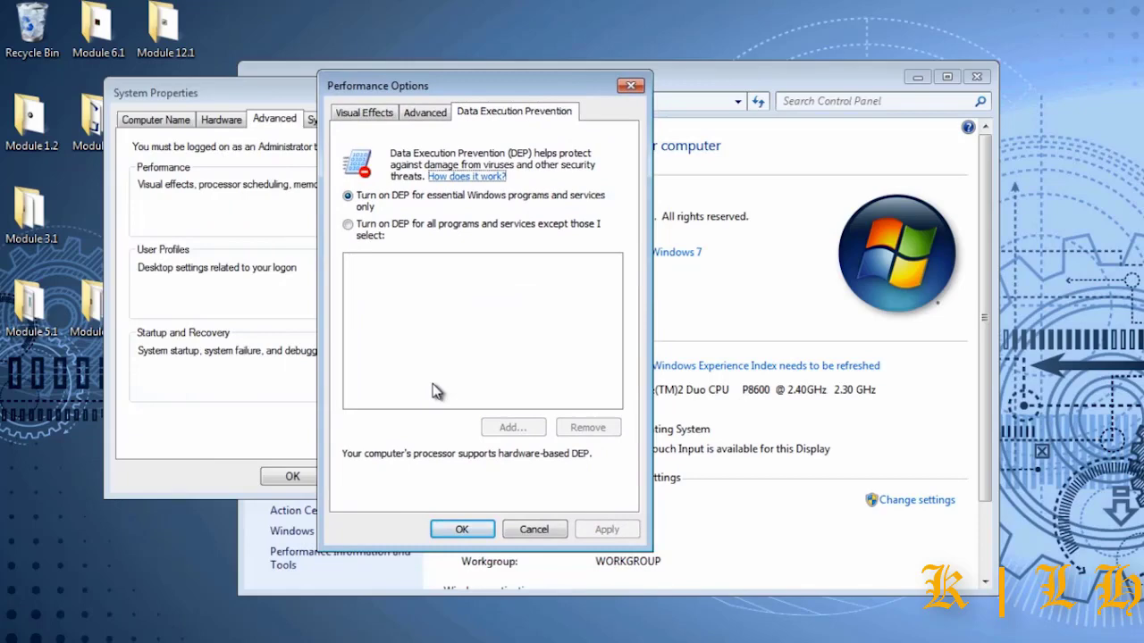
click(376, 229)
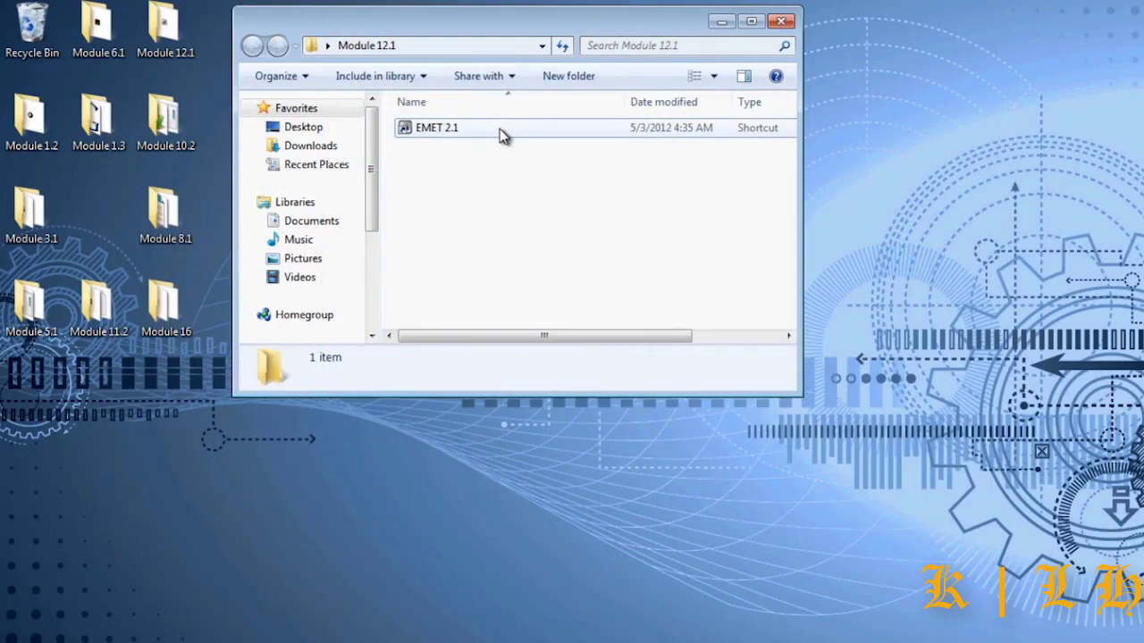
Step: Launch the EMET 2.1 shortcut from Module 12.1 and approve the User Account Control prompt
double_click(500, 128)
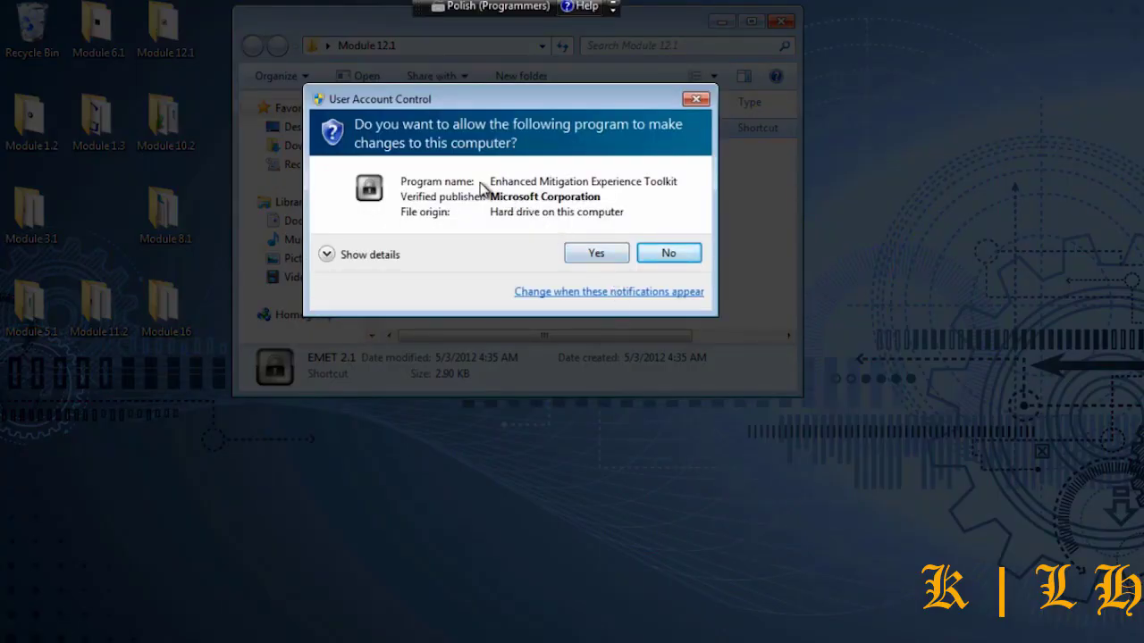
click(599, 252)
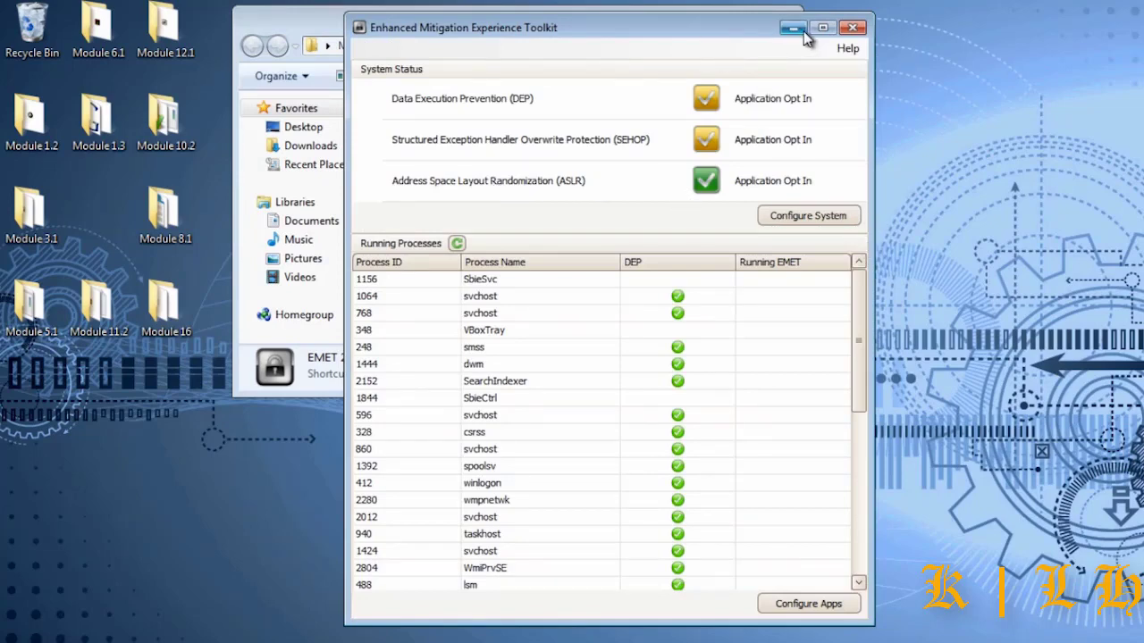
Step: Maximize EMET, open Configure System, and expand the DEP Setting choices
click(822, 27)
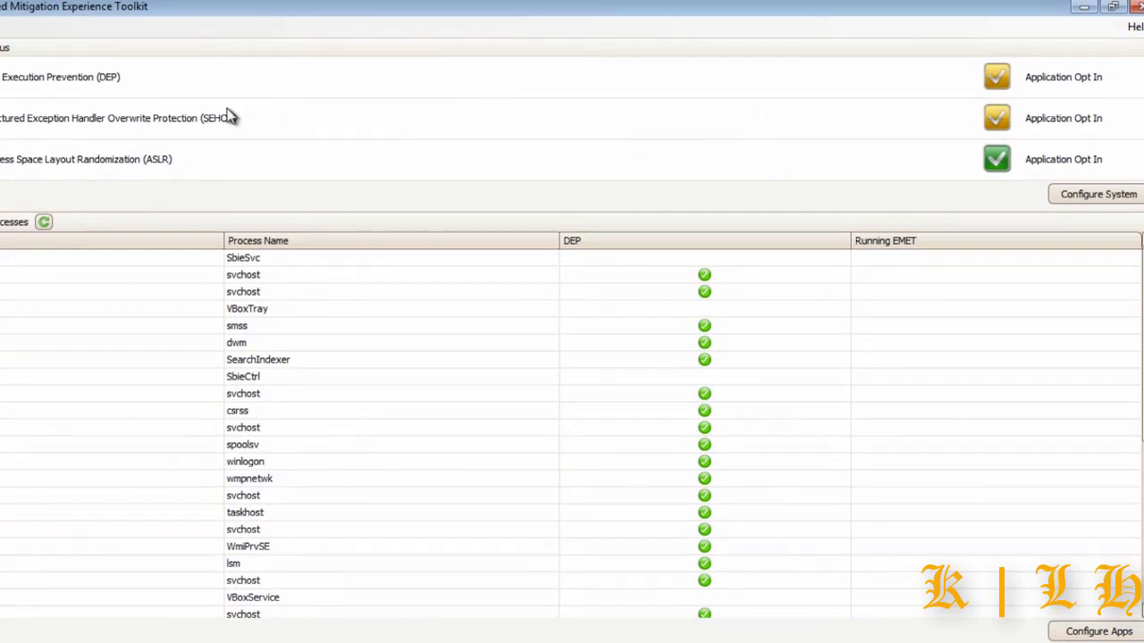
click(1106, 199)
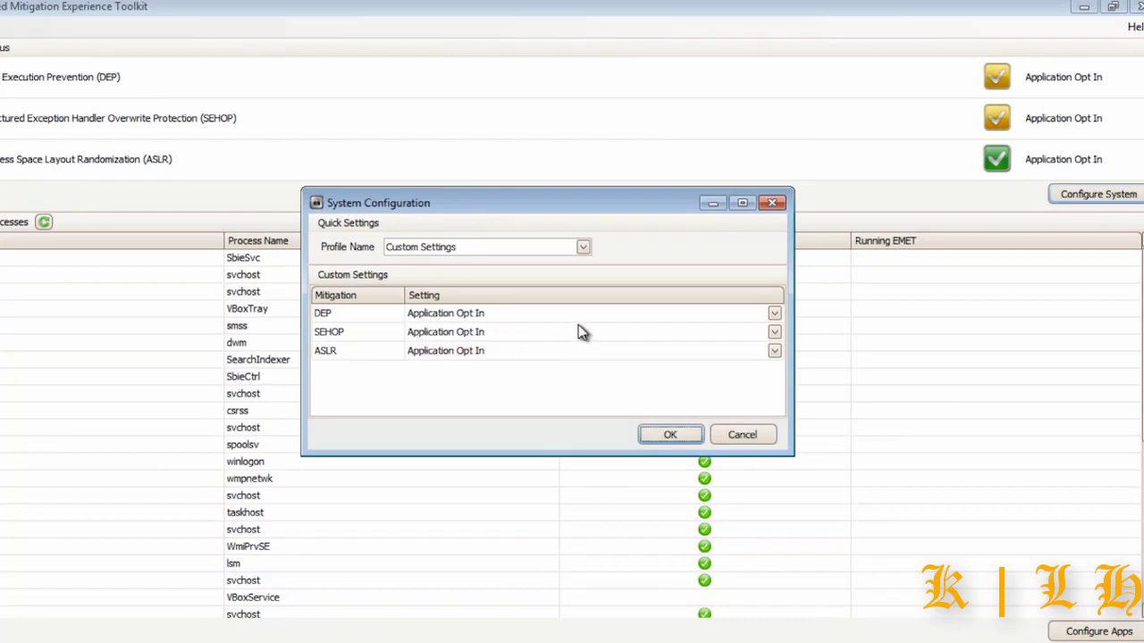
click(774, 317)
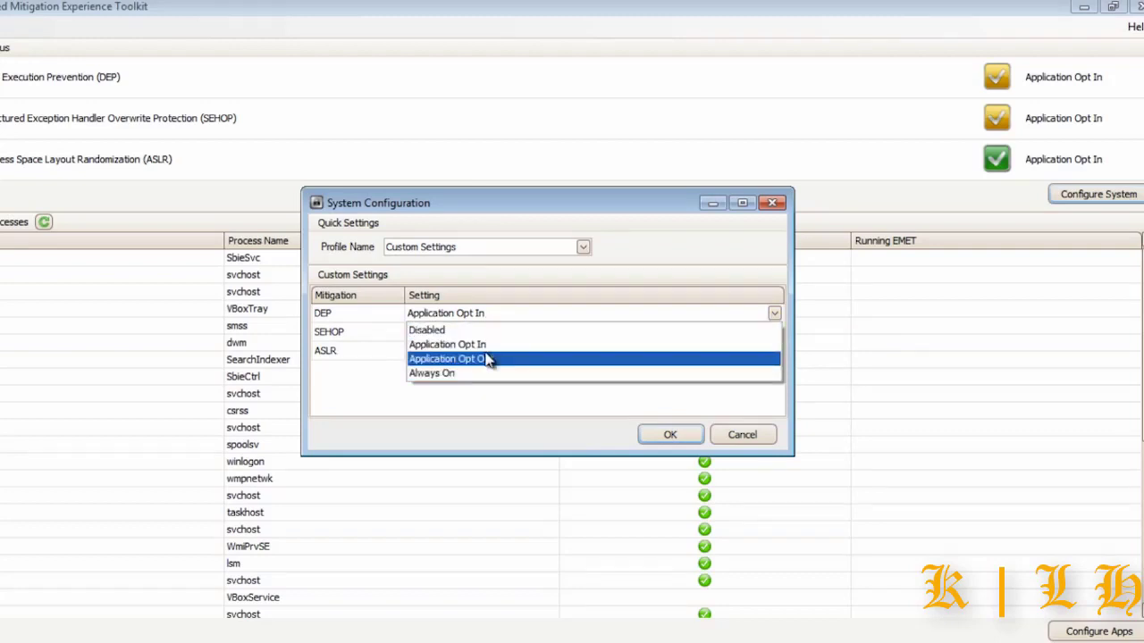
Step: Cancel the System Configuration dialog, leaving DEP, SEHOP and ASLR at Application Opt In
click(765, 440)
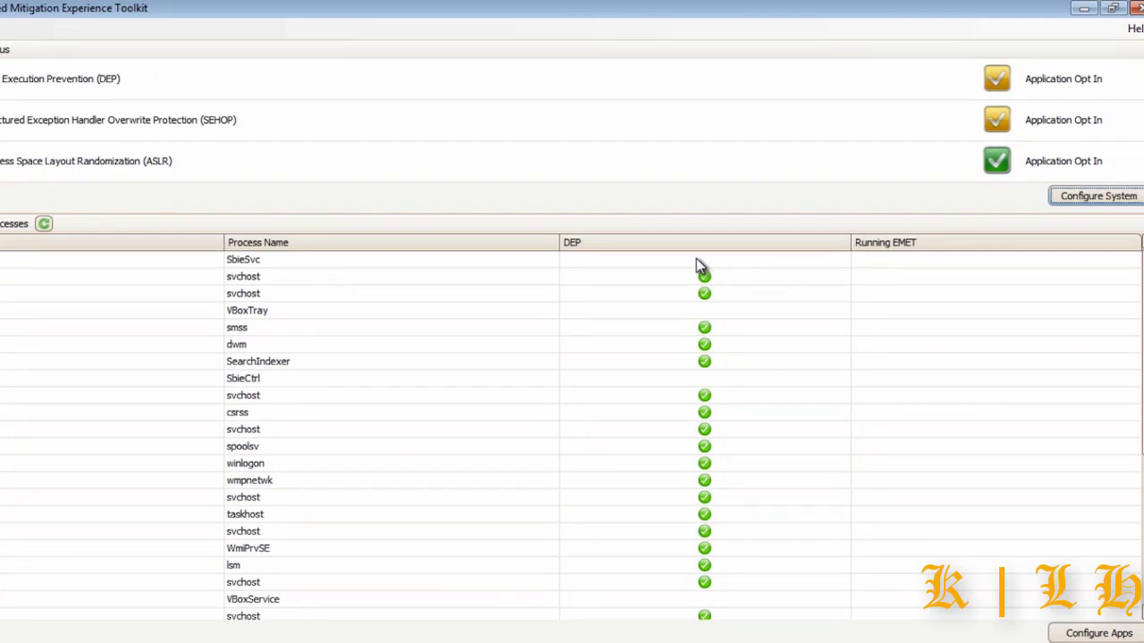
Step: Scroll through the Running Processes list, then open Configure Apps
scroll(572, 429, down, 5)
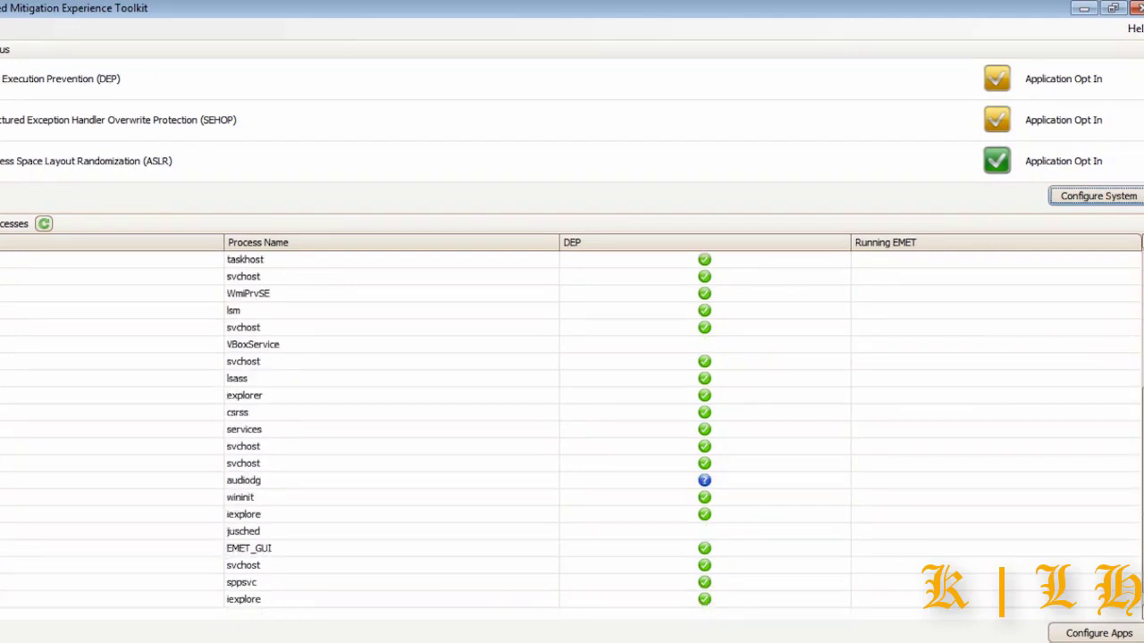
scroll(767, 304, up, 5)
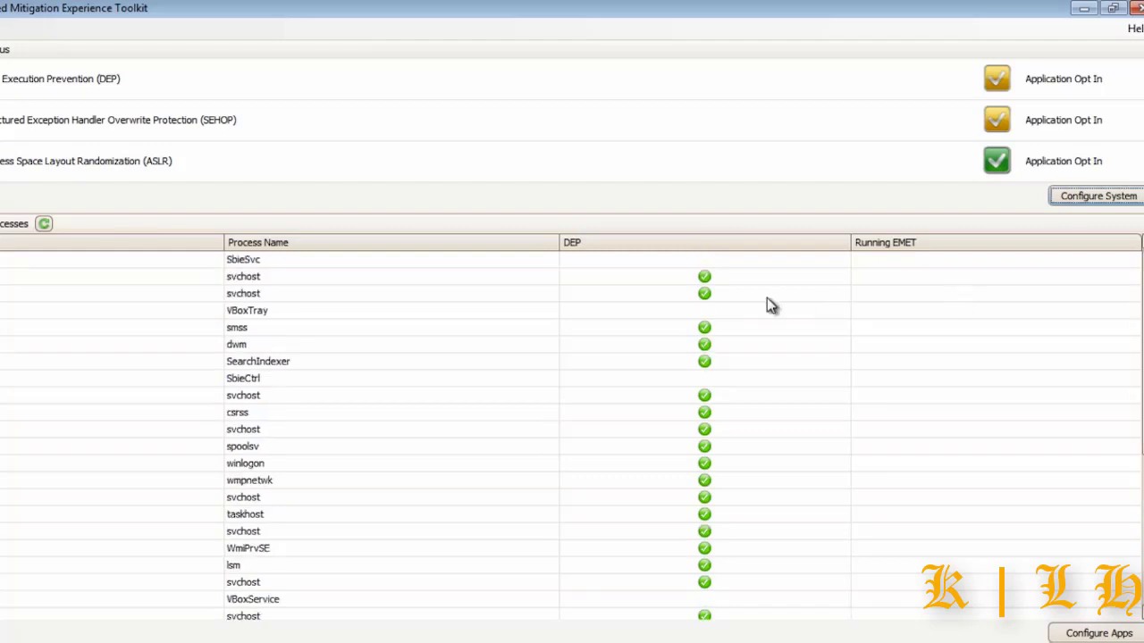
scroll(1131, 544, down, 5)
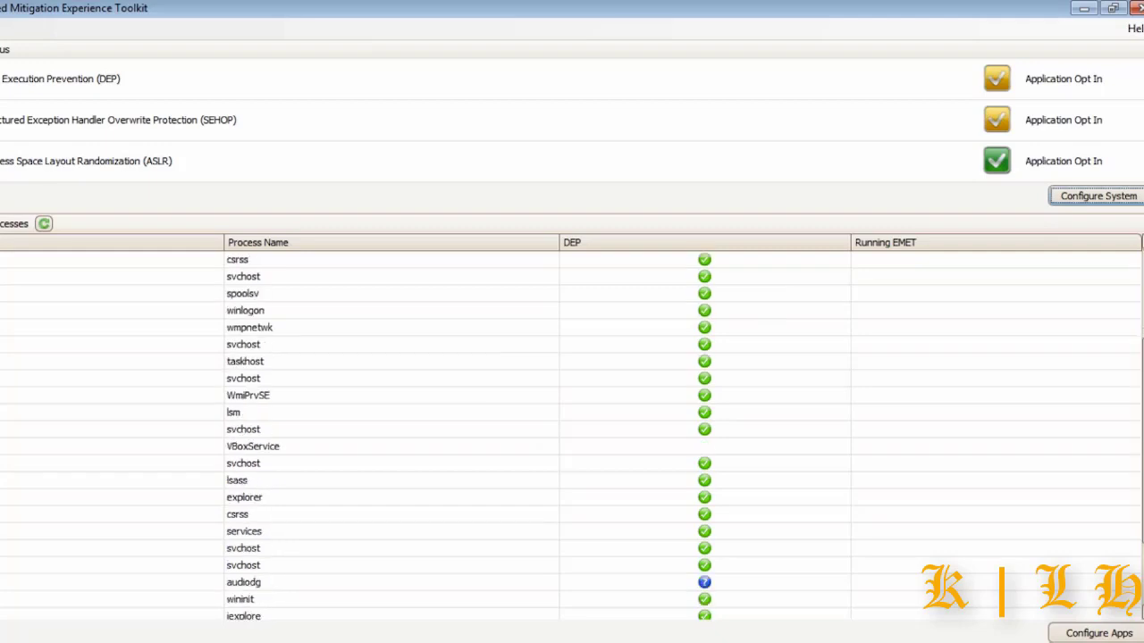
click(1102, 634)
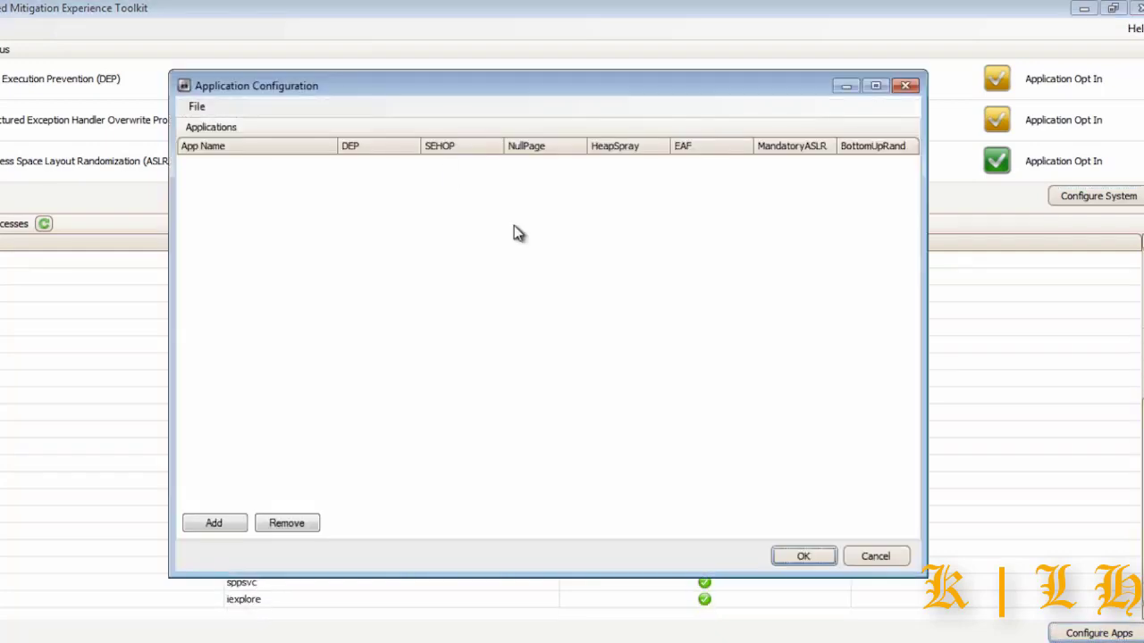
Step: Add C:\PsTools\procexp.exe to the application list with all seven mitigations ticked
click(214, 520)
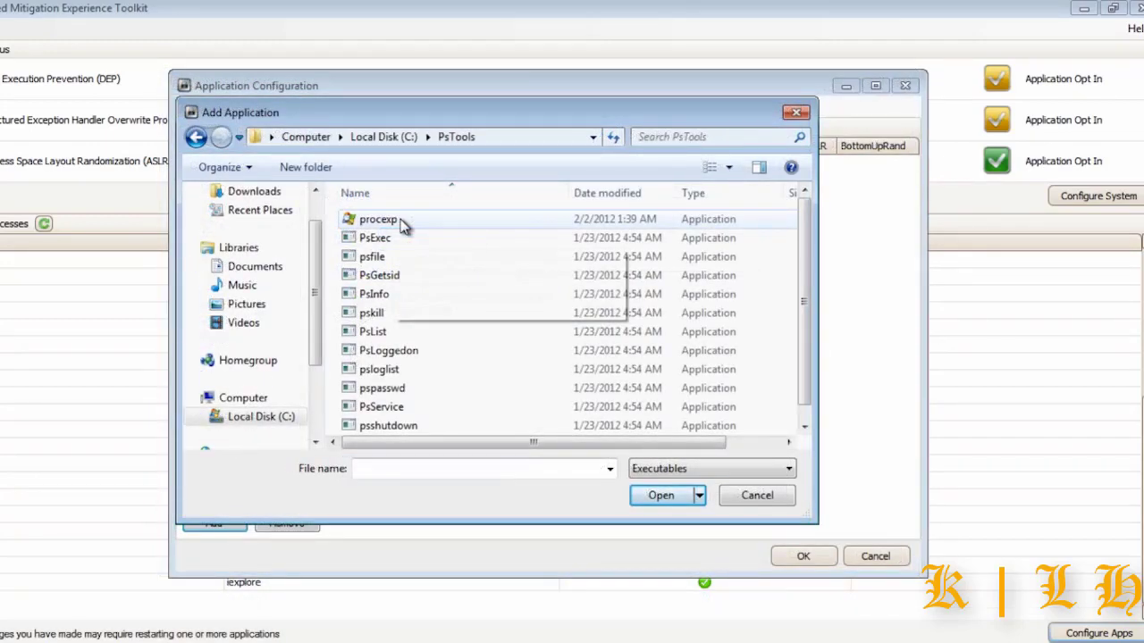
double_click(393, 222)
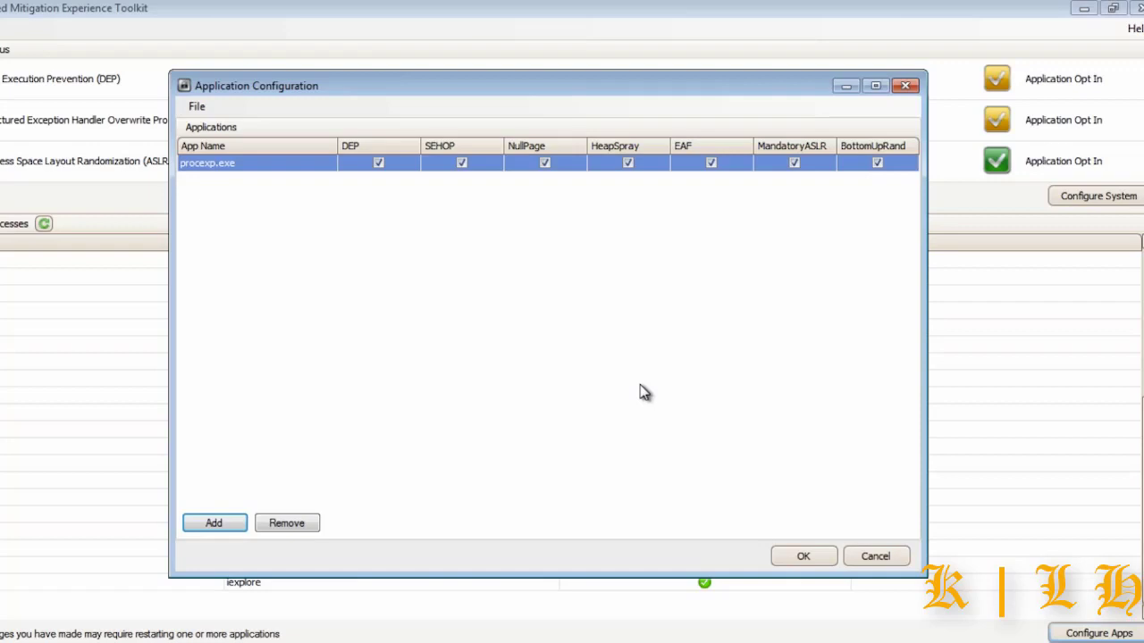
Step: Confirm the Application Configuration with OK to save procexp.exe's protection
click(820, 557)
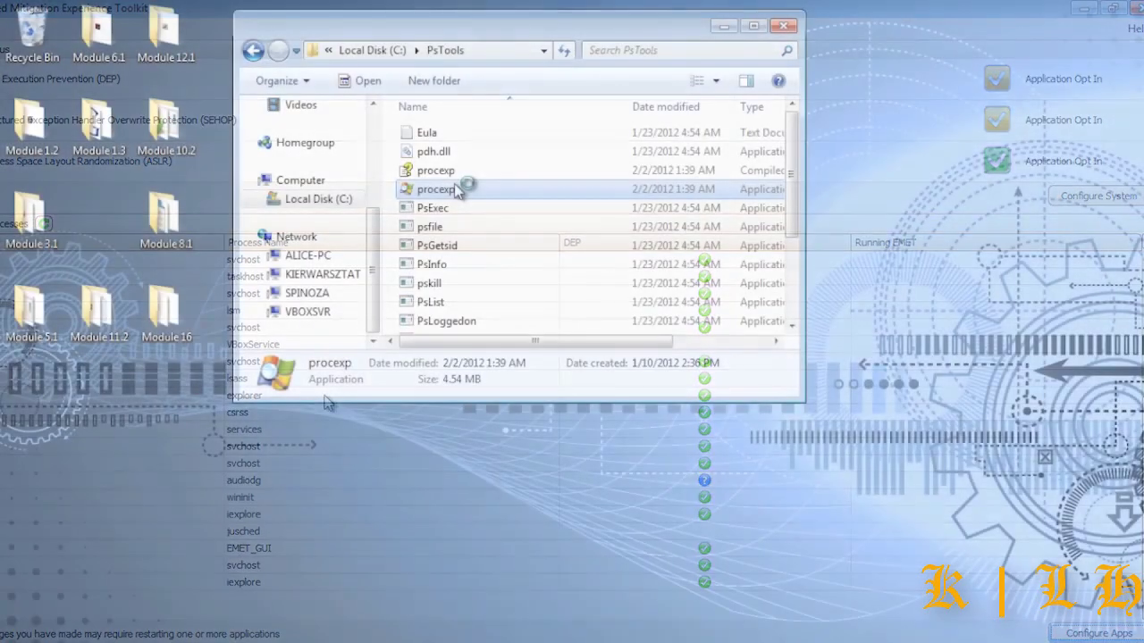
Step: Relaunch procexp from C:\PsTools past the security warning, then close Process Explorer and the PsTools folder
double_click(436, 189)
click(679, 349)
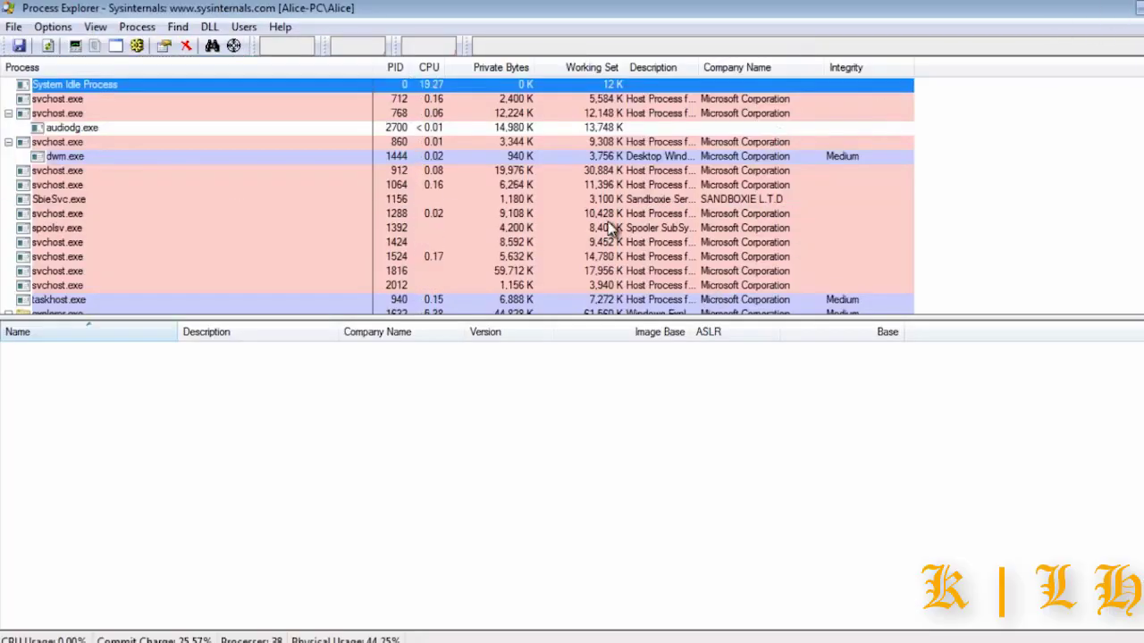
click(1140, 7)
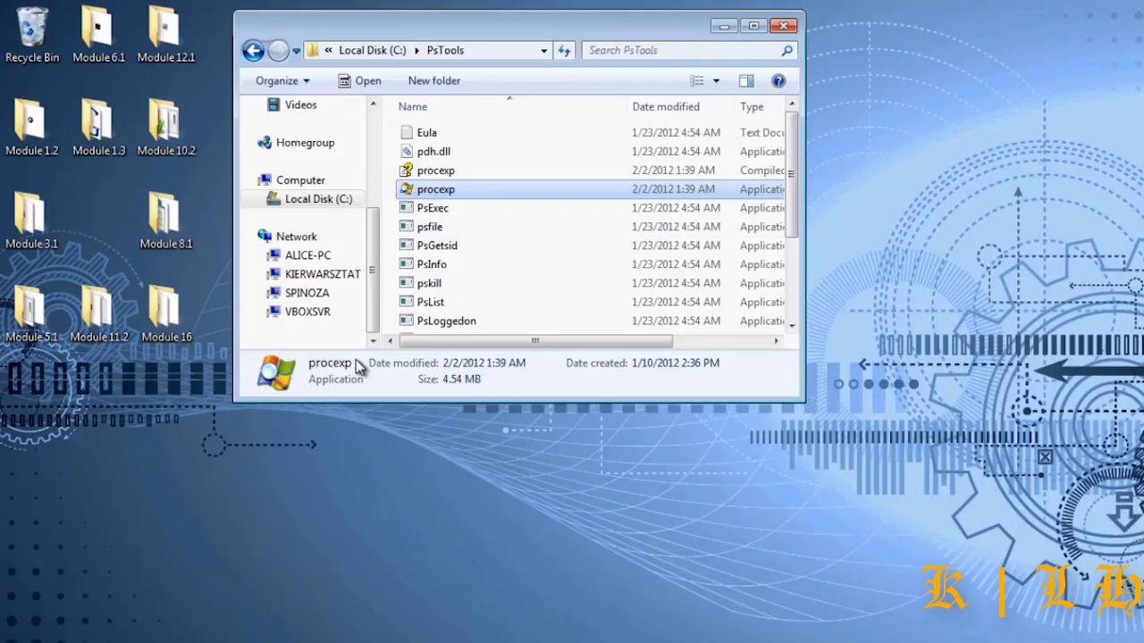
click(789, 27)
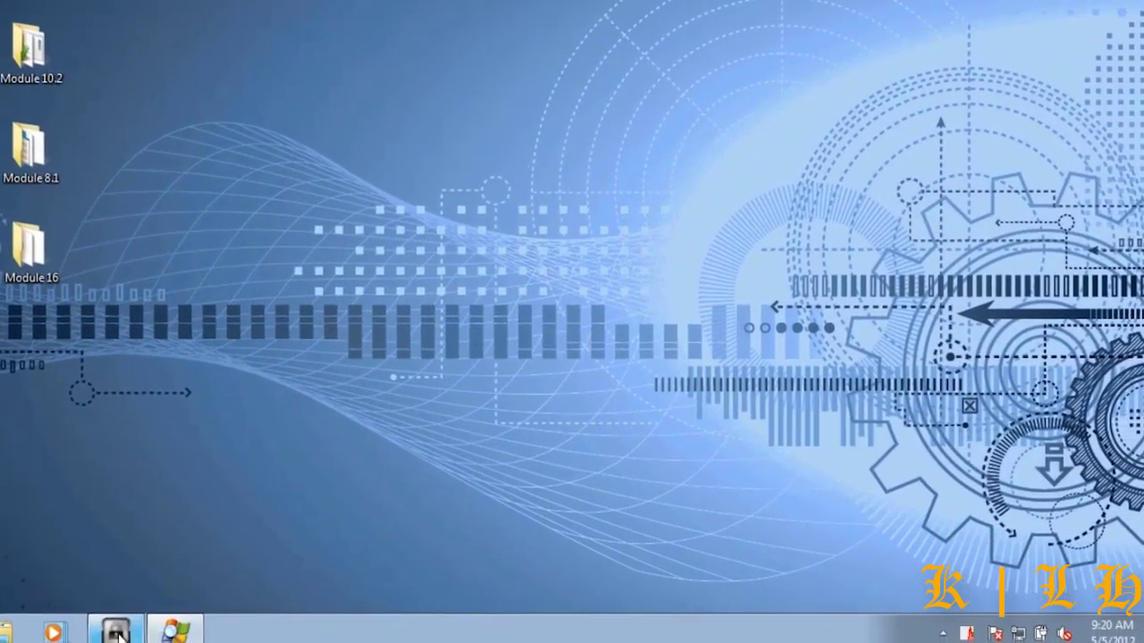